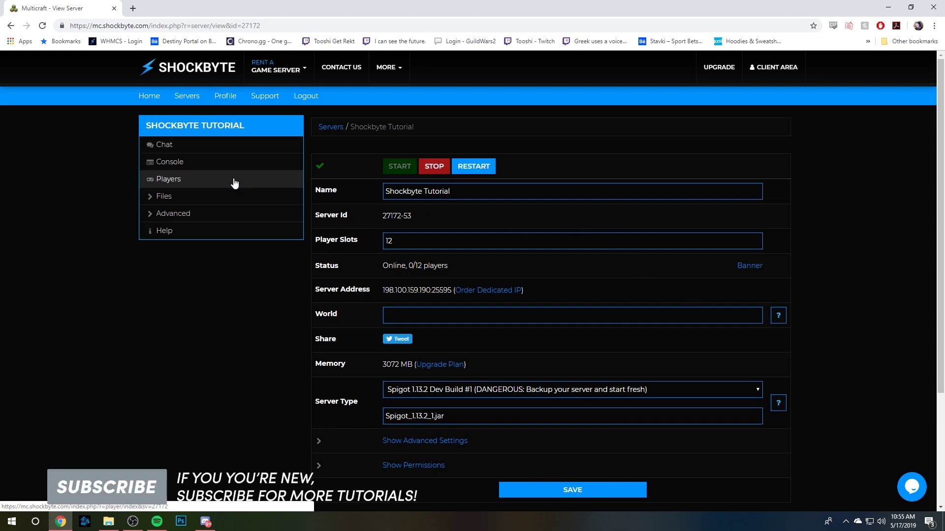
Change enable-rcon from false to true in the Server Settings config file and save it.
click(179, 202)
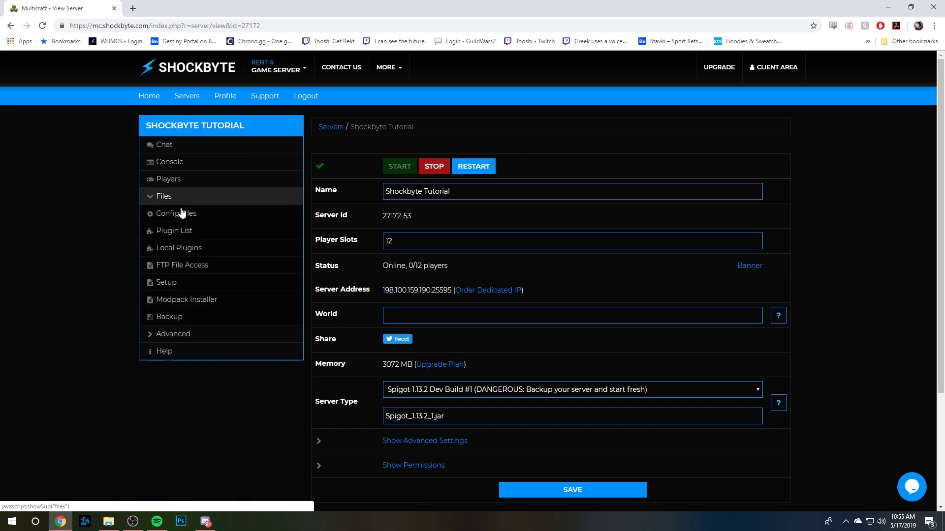
click(214, 219)
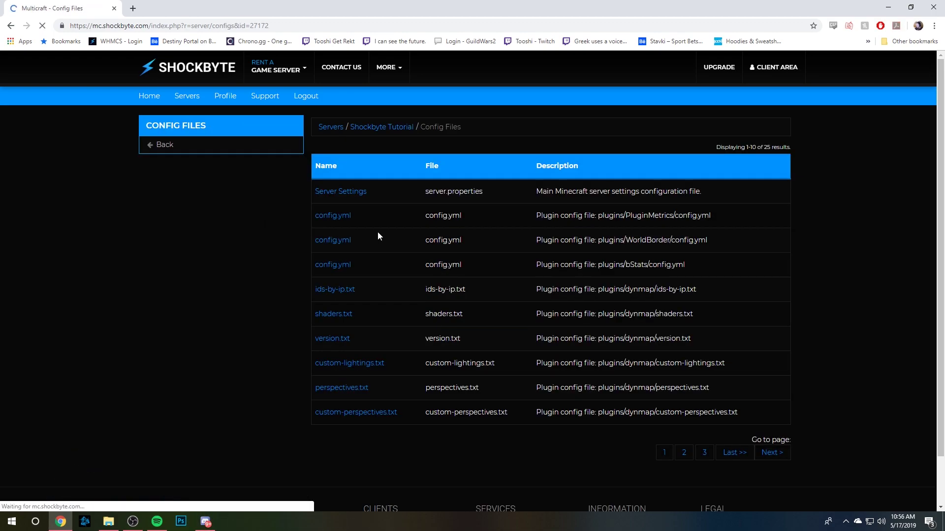
click(351, 197)
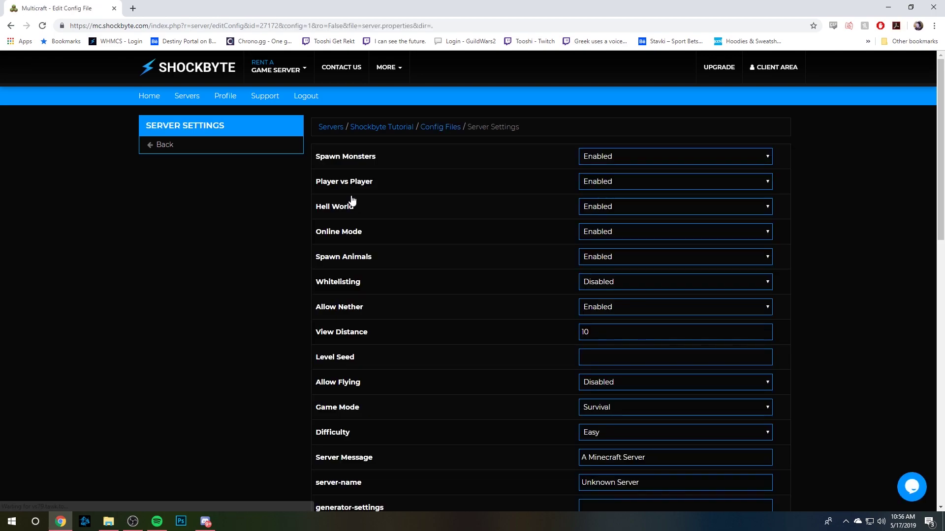
scroll(471, 205, down, 9)
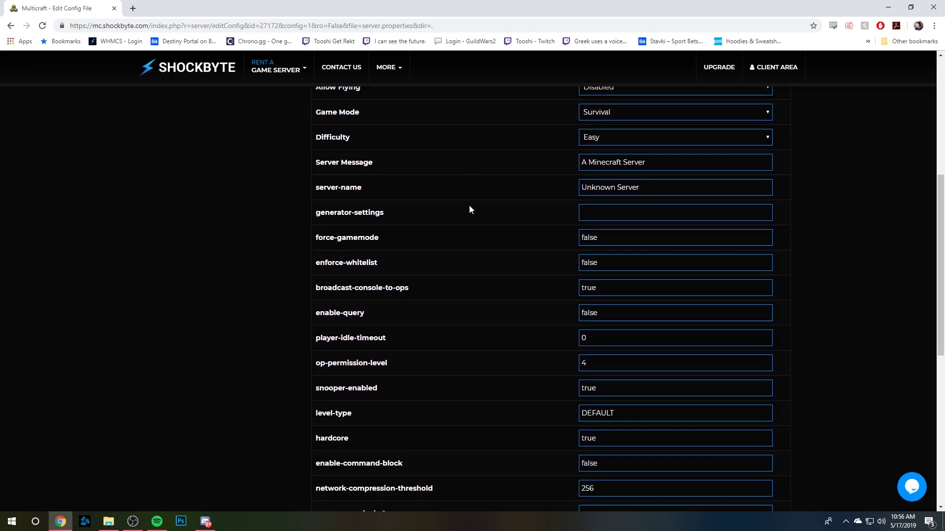
scroll(467, 205, down, 4)
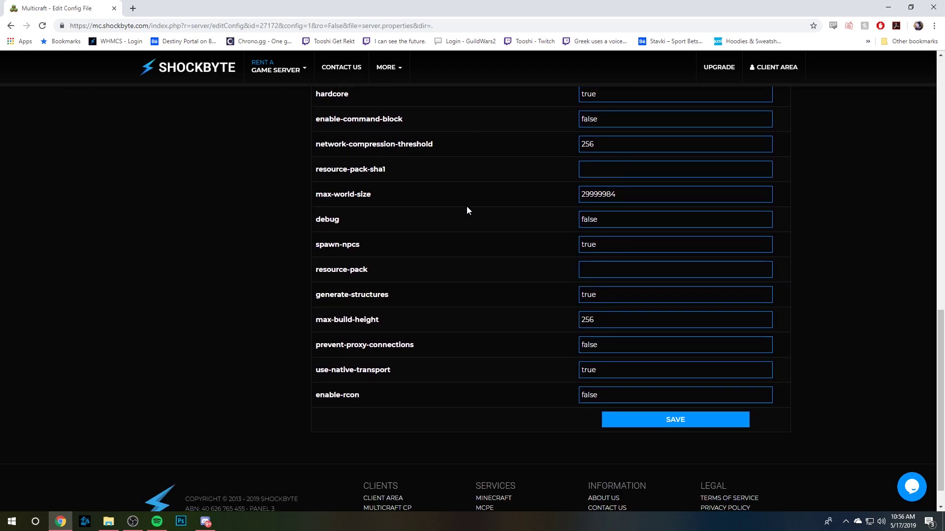
scroll(458, 236, up, 2)
scroll(345, 505, down, 1)
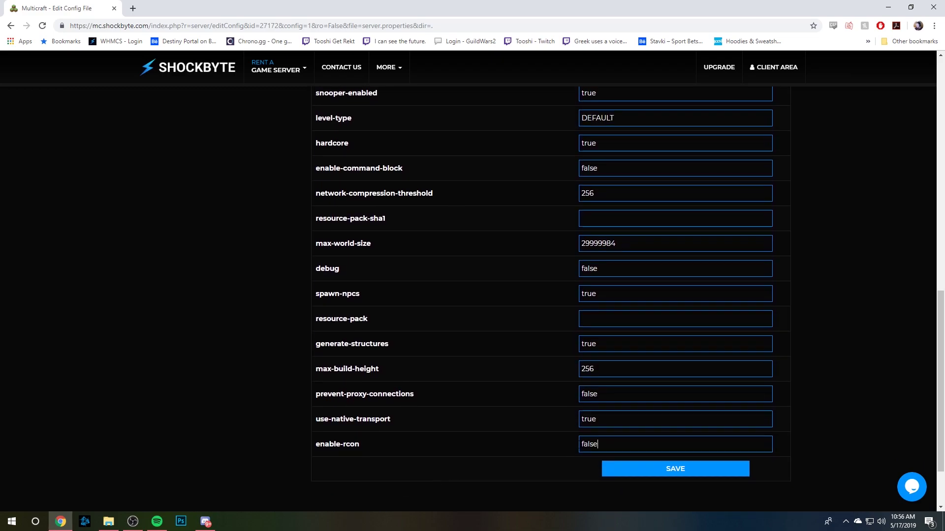
drag(597, 444, 534, 445)
text(true)
scroll(533, 448, up, 1)
scroll(677, 482, down, 1)
click(682, 476)
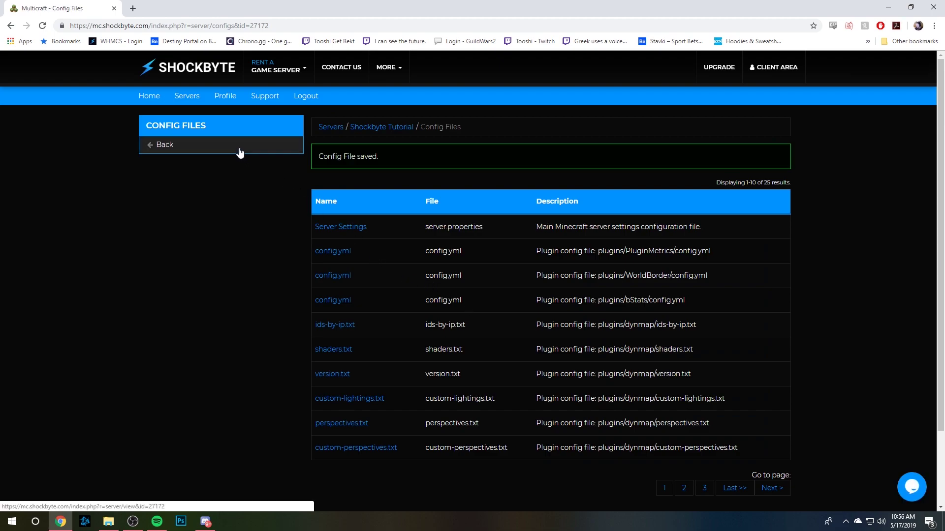
Open the Additional Ports list under Advanced and copy port 3033.
click(240, 153)
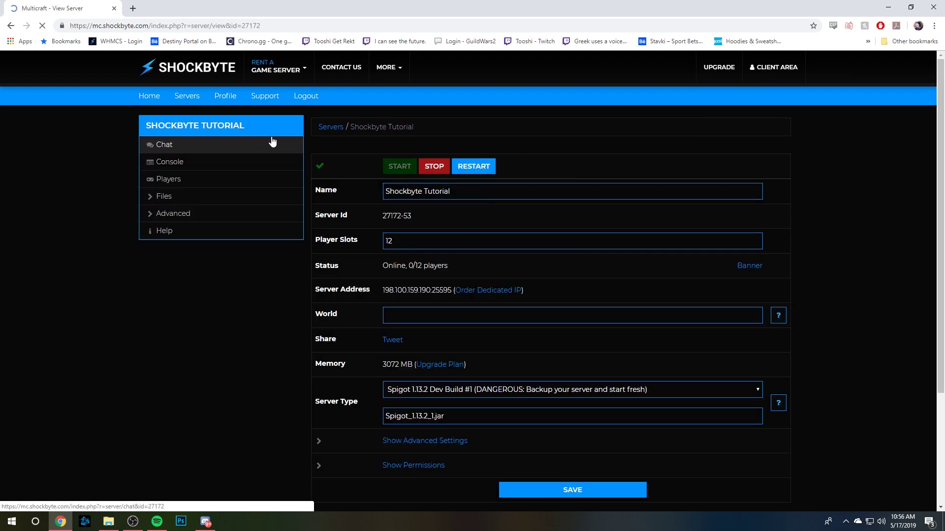
scroll(231, 154, down, 1)
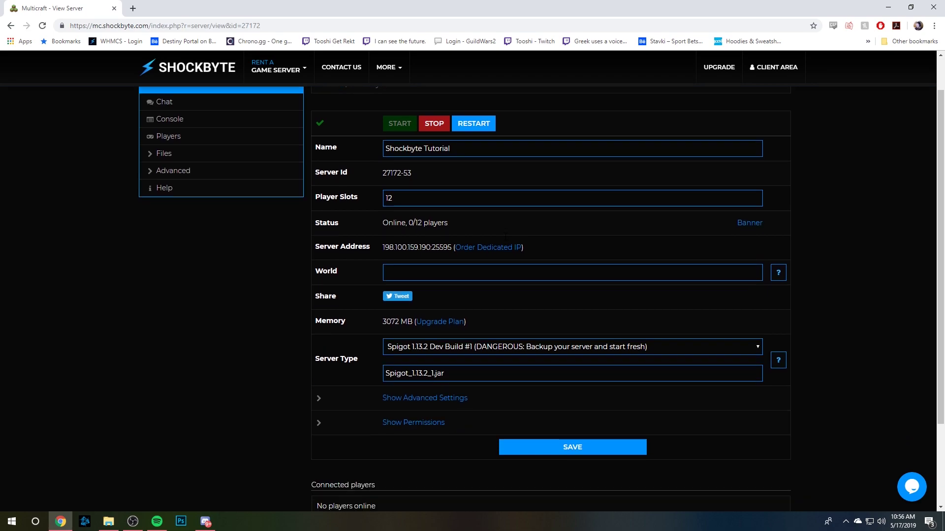
click(223, 146)
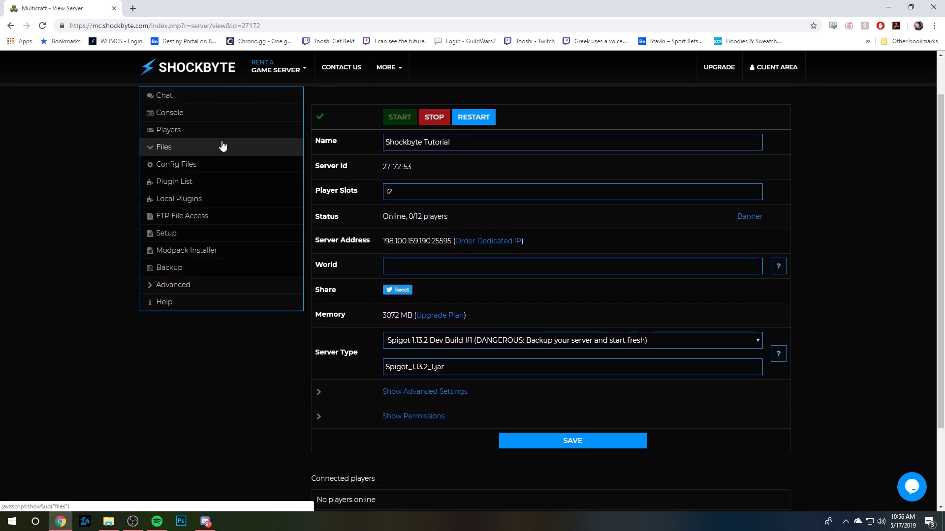
click(208, 150)
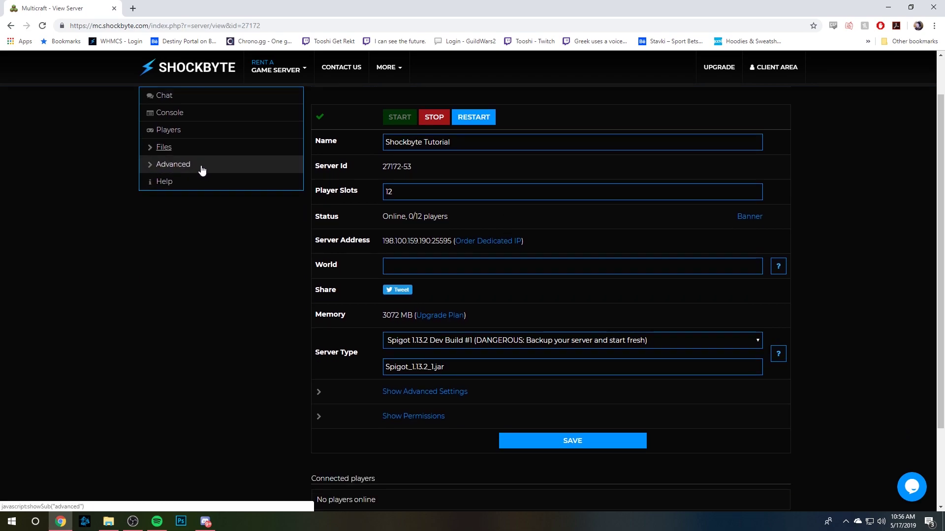
click(203, 166)
click(185, 269)
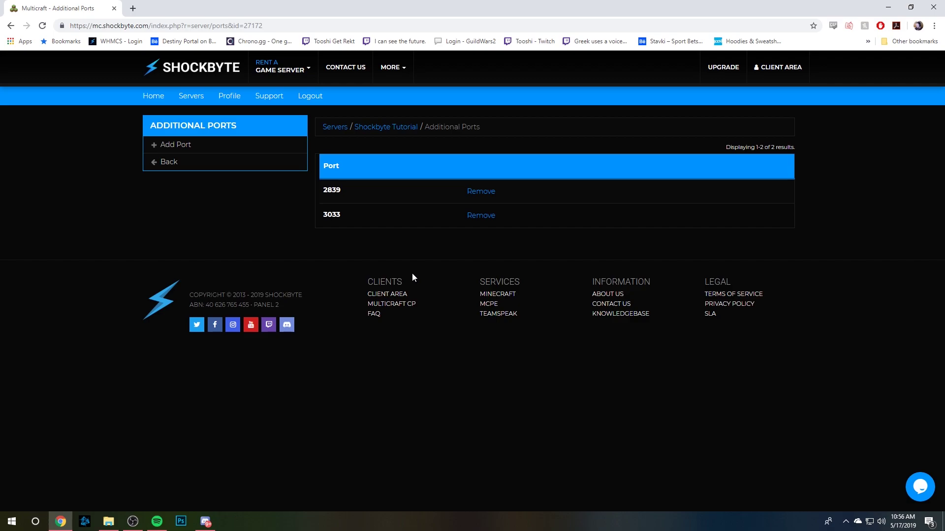
right_click(320, 216)
click(295, 219)
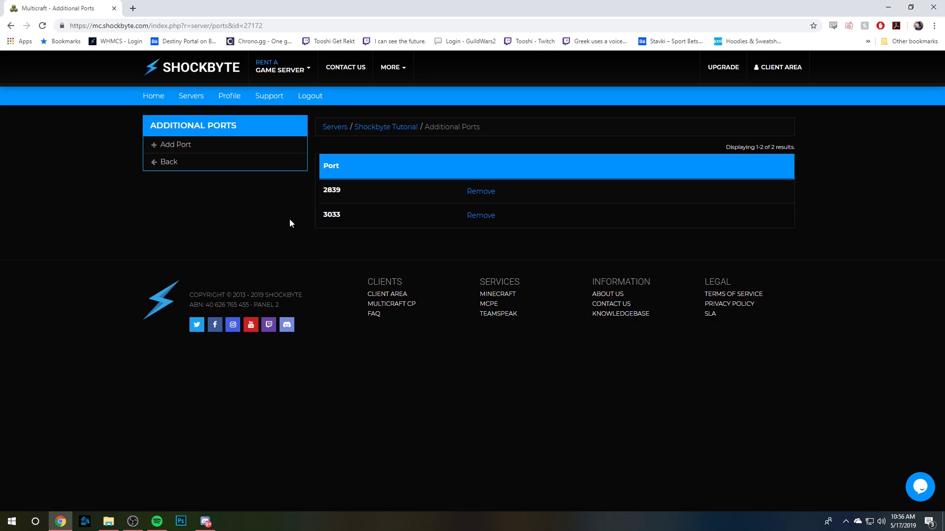
Restart the Shockbyte Tutorial server from its overview page.
click(182, 171)
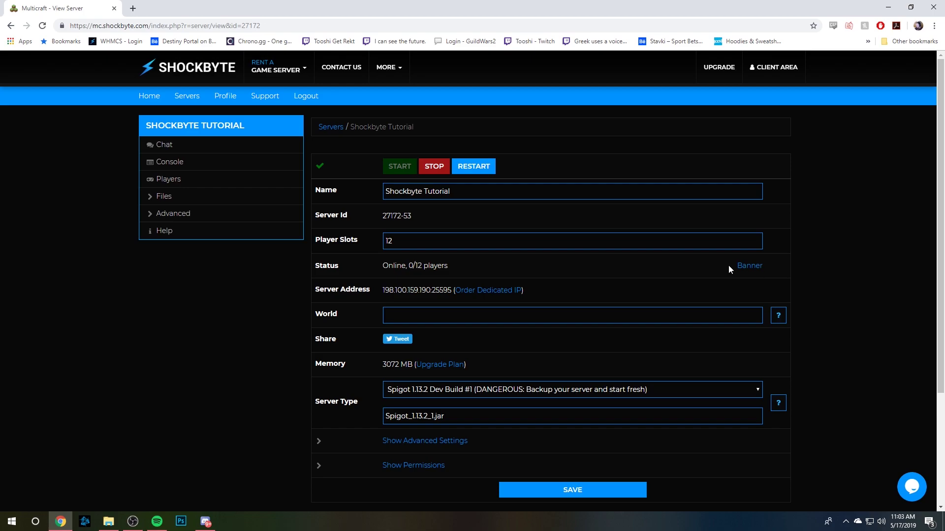
click(486, 167)
click(185, 201)
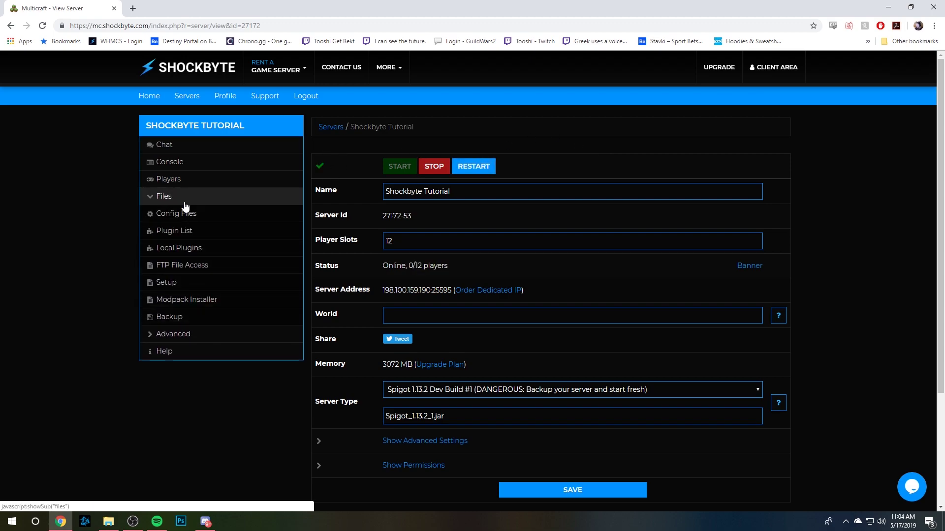
In server.properties, replace the rcon.port value 25605 with the copied 3033.
click(188, 214)
click(358, 193)
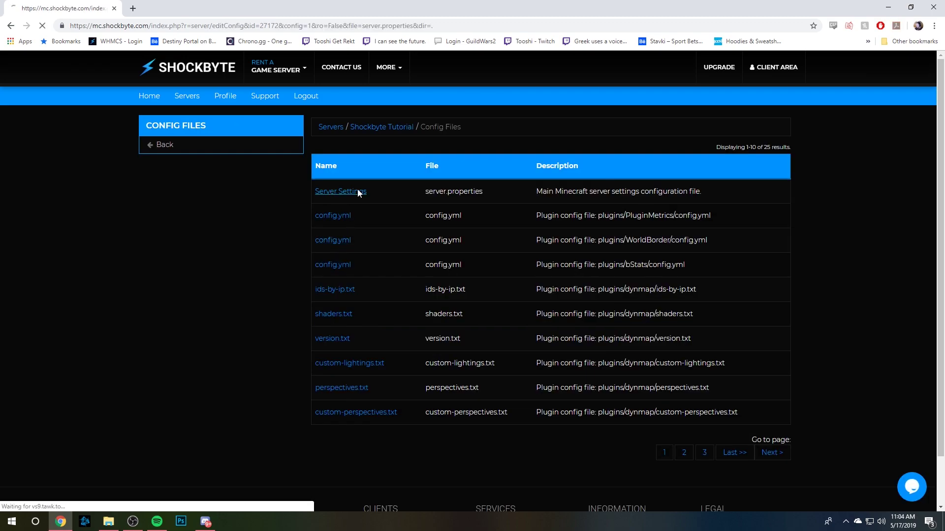
scroll(497, 231, down, 14)
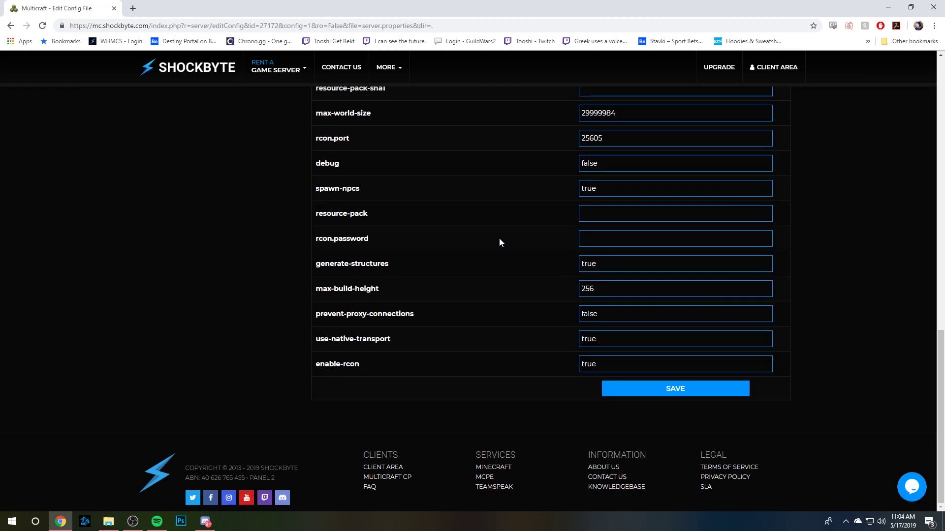
scroll(491, 253, up, 2)
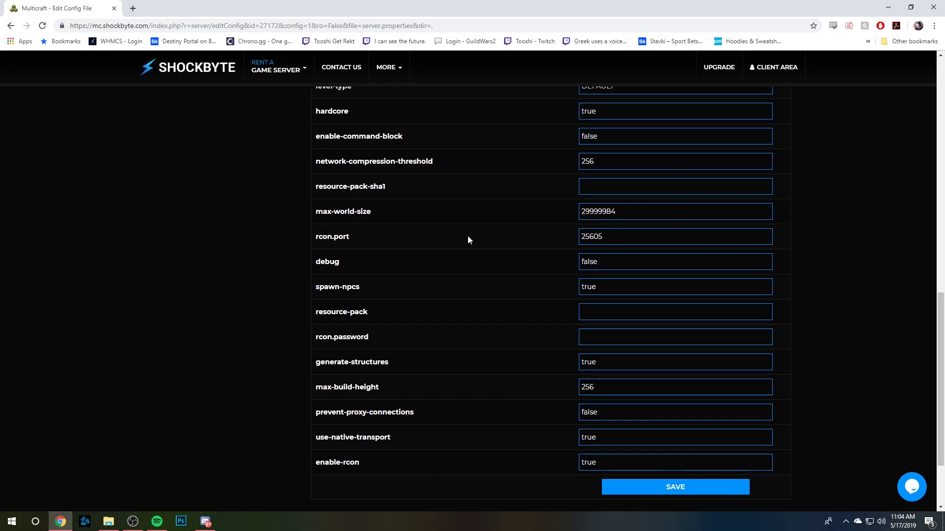
double_click(593, 237)
right_click(602, 236)
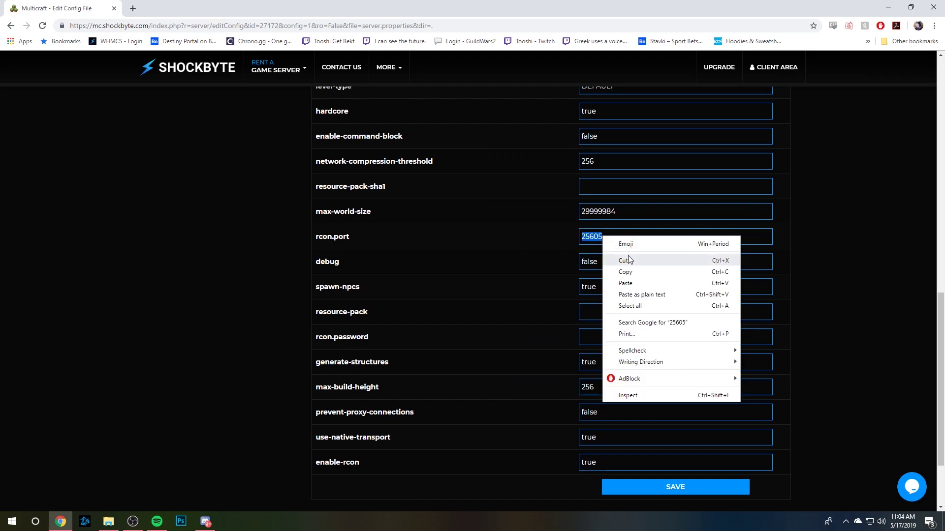
click(635, 280)
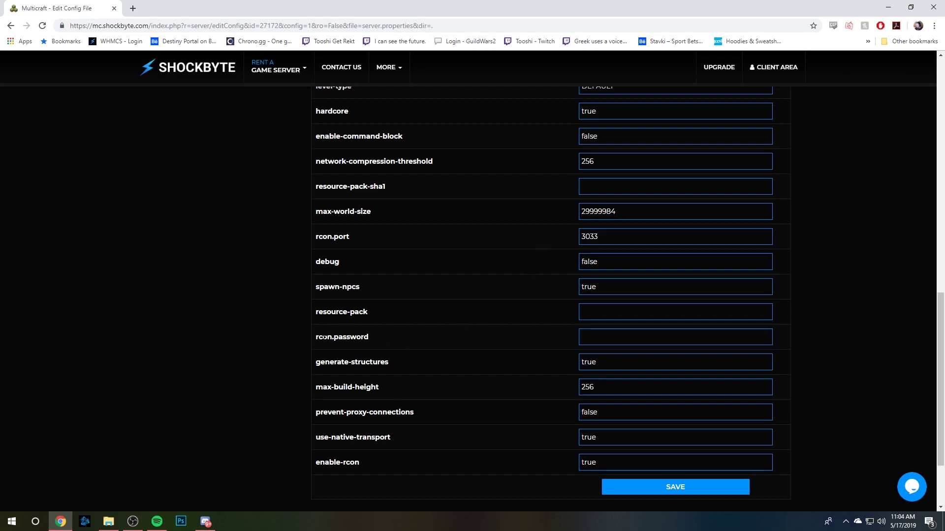
Enter the RCON password in rcon.password and save server.properties.
click(599, 335)
text(password1)
click(685, 489)
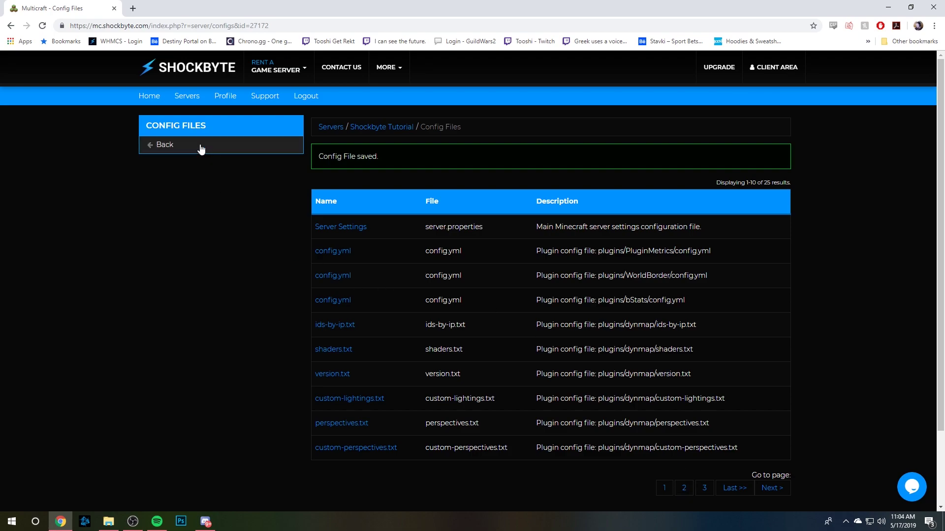
Go back from Config Files to the Shockbyte Tutorial server overview.
click(163, 144)
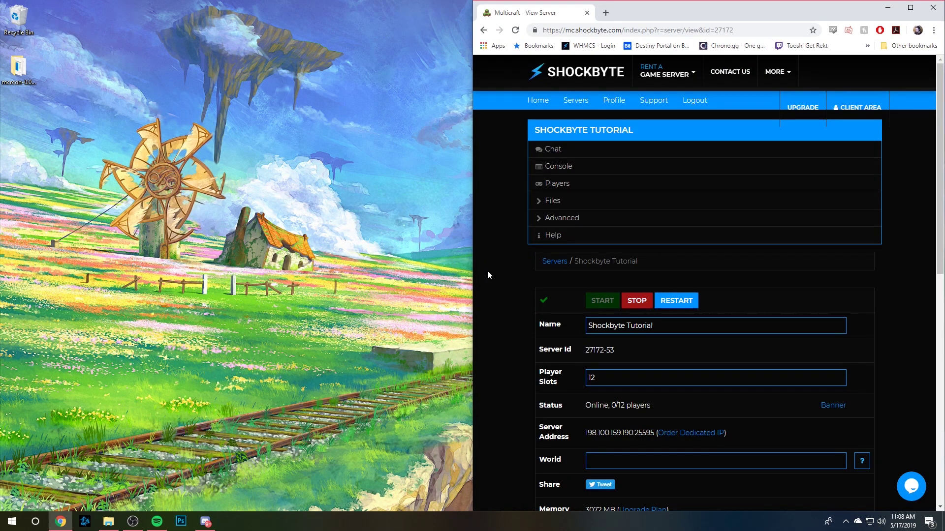
Launch mcrcon from its download folder and copy the server's IP address from the panel.
double_click(25, 66)
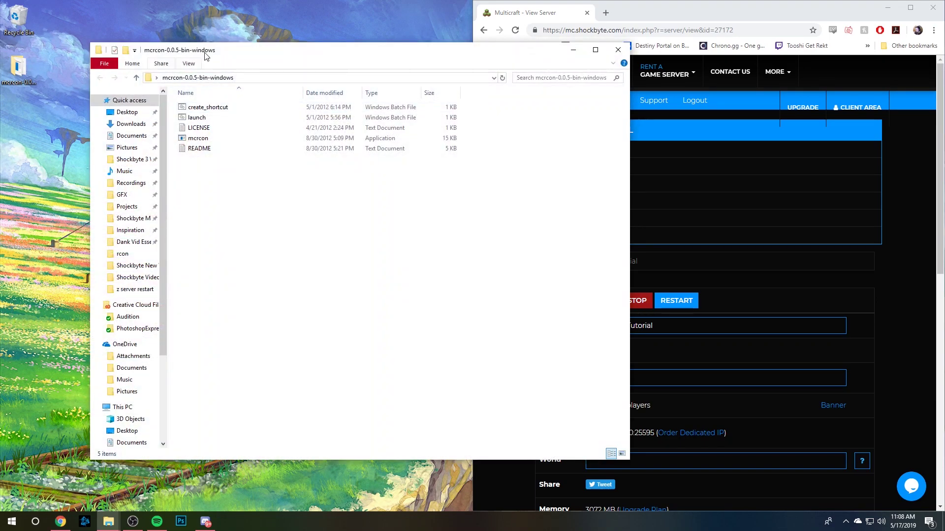
drag(219, 60, 192, 62)
double_click(171, 120)
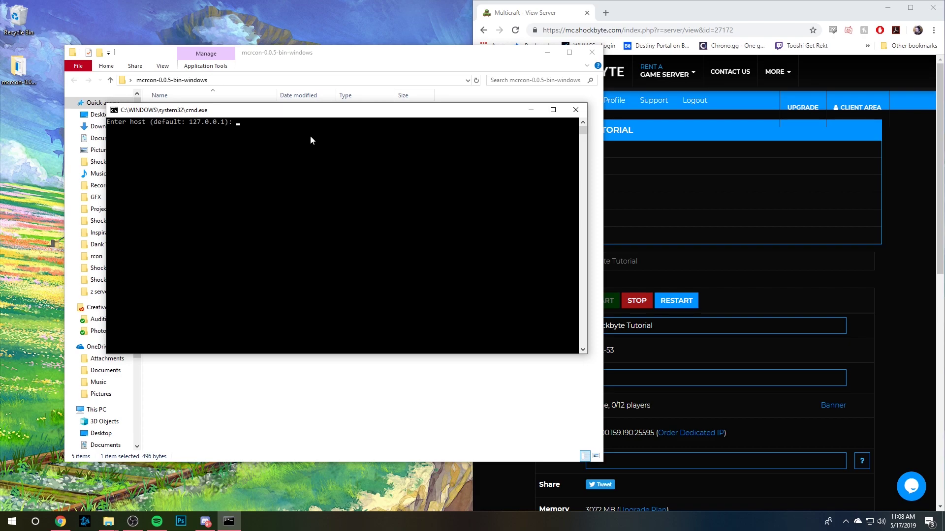
click(896, 284)
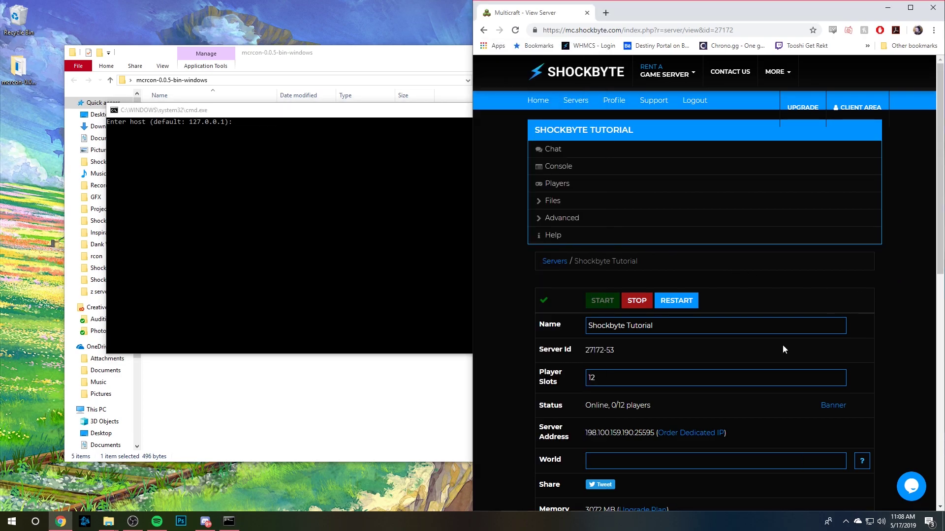
drag(634, 433, 586, 433)
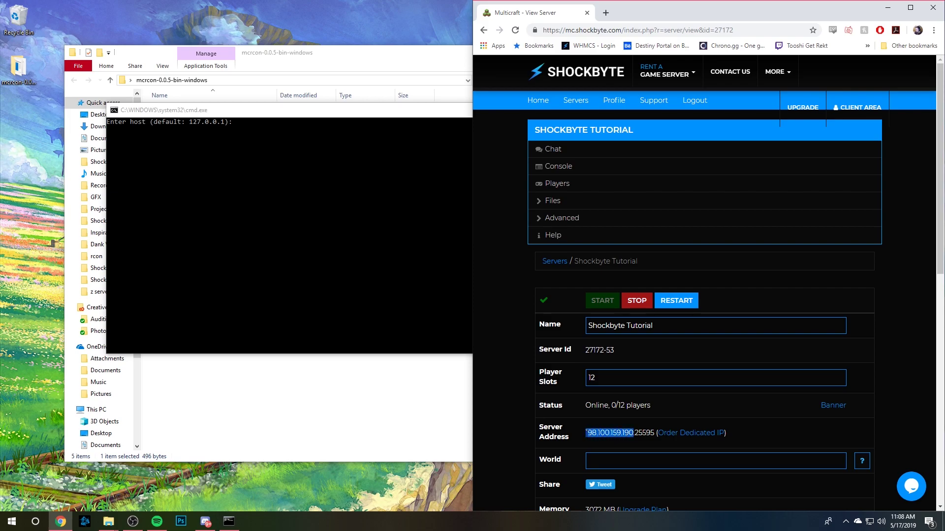
right_click(589, 434)
click(607, 445)
Connect mcrcon to the server address on port 3033 and log in with the RCON password.
click(238, 127)
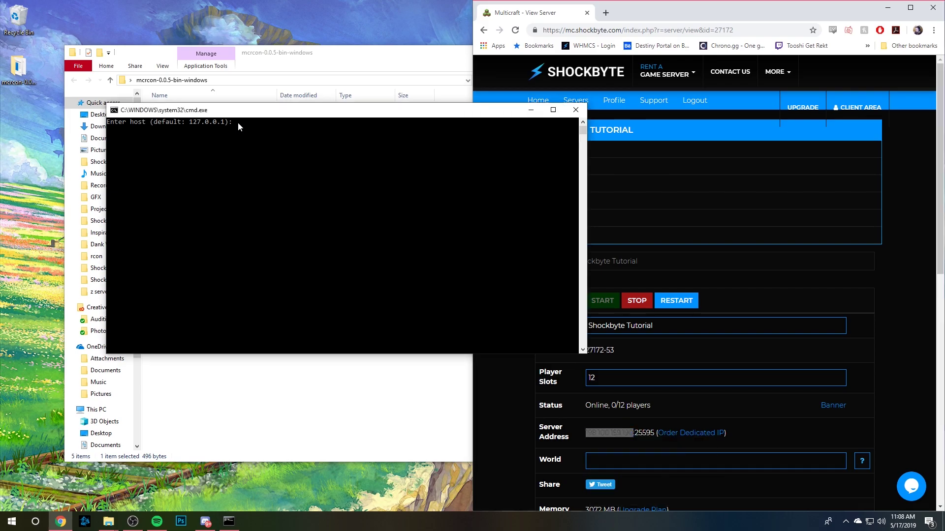
click(237, 125)
right_click(236, 126)
key(Return)
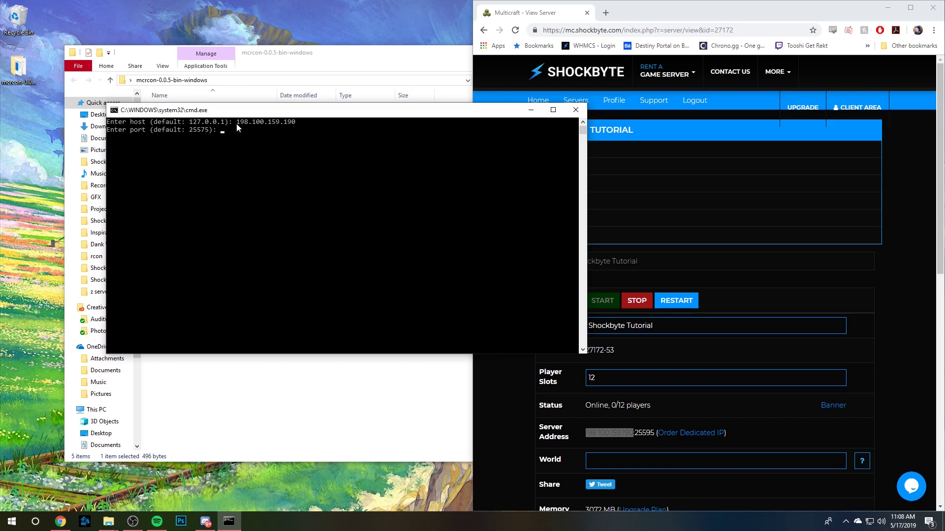
text(3033)
key(Return)
text(password1)
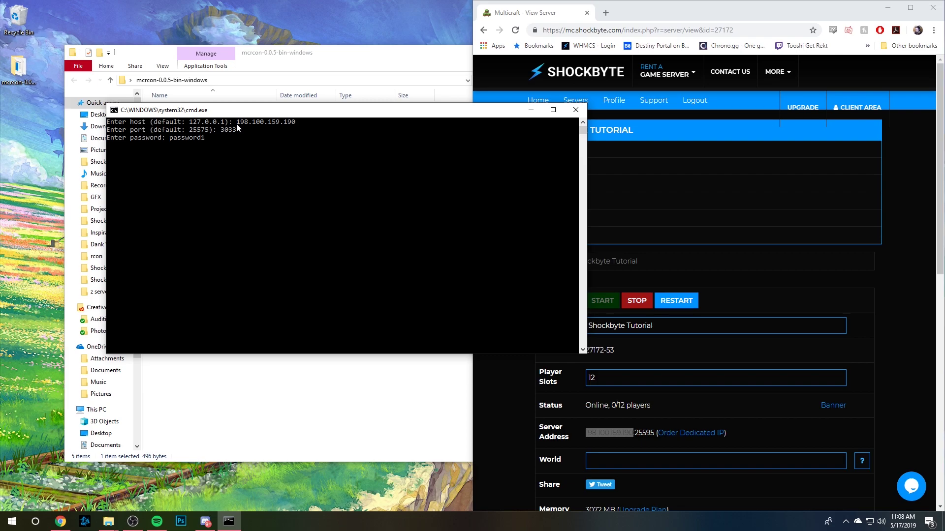
key(Return)
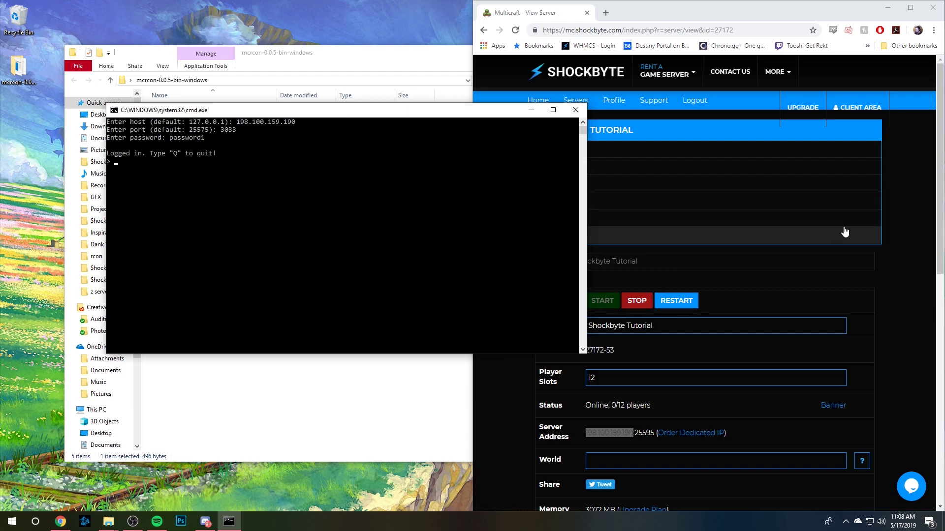
Open the server console log, then run save-all from the mcrcon prompt.
click(857, 213)
click(578, 164)
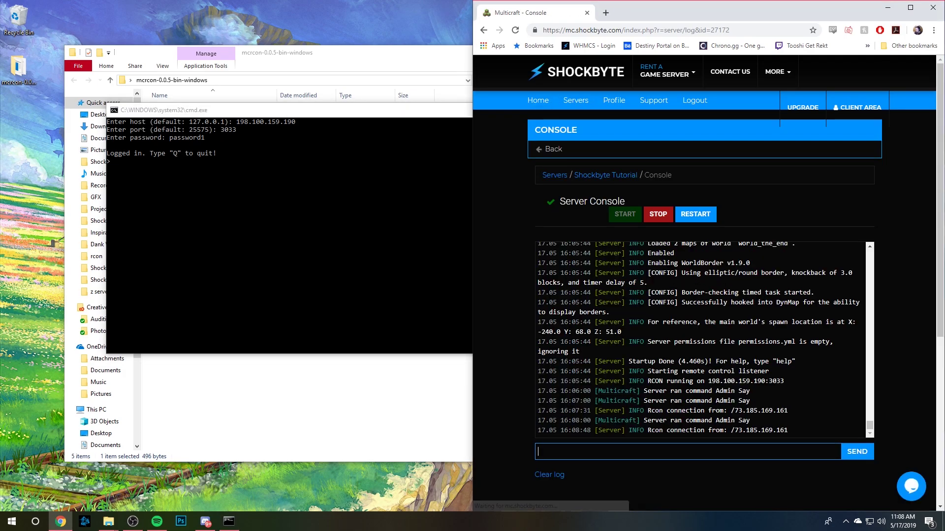
click(209, 160)
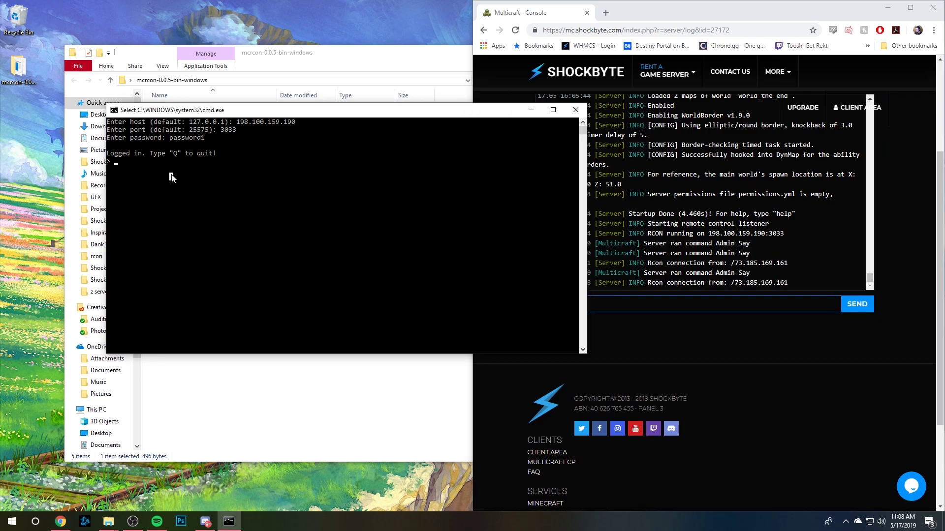
drag(207, 110, 122, 127)
text(save-all)
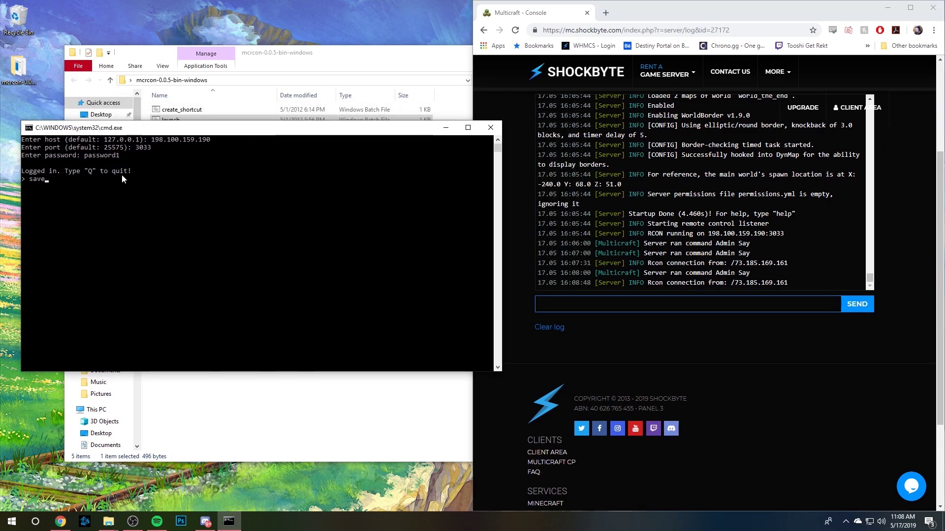
key(Return)
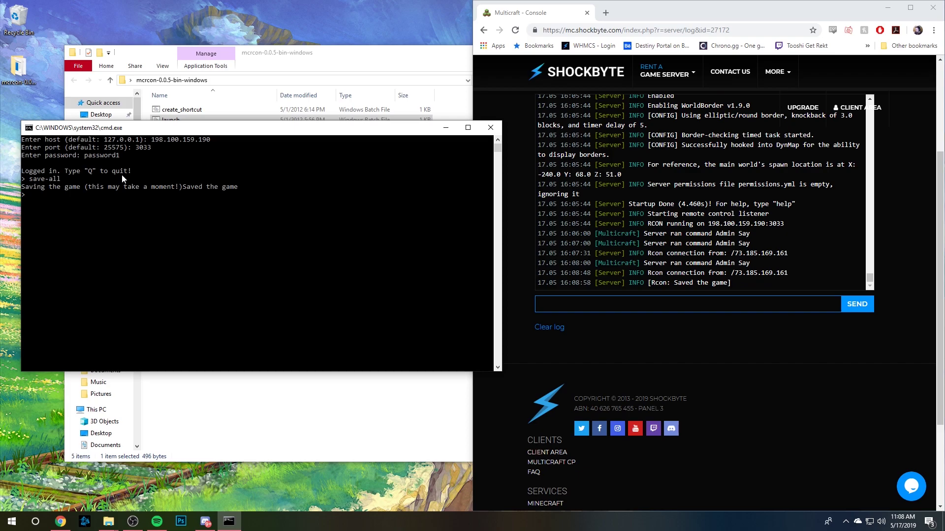
text(t)
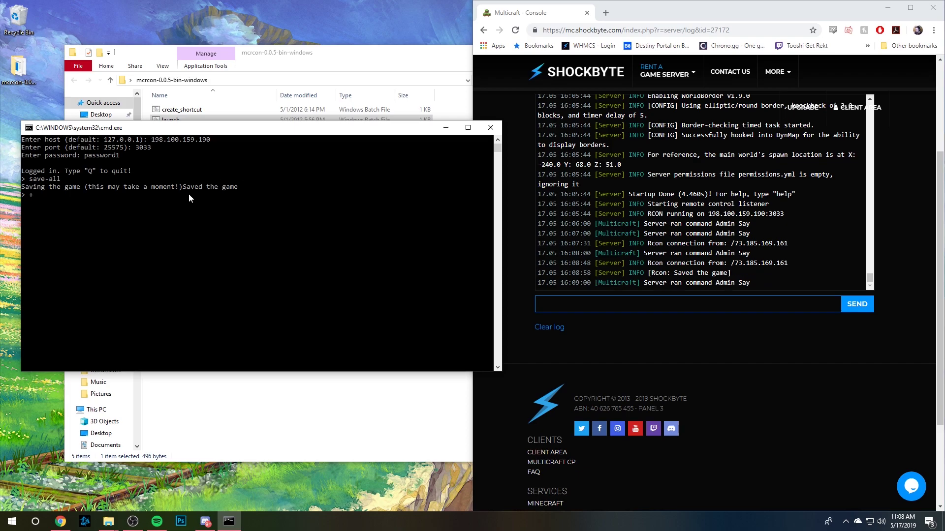
key(BackSpace)
Highlight the Rcon connection and saved-game entries in the console log to confirm the save.
mouse_move(731, 273)
mouse_down()
mouse_move(662, 272)
mouse_move(663, 264)
mouse_up()
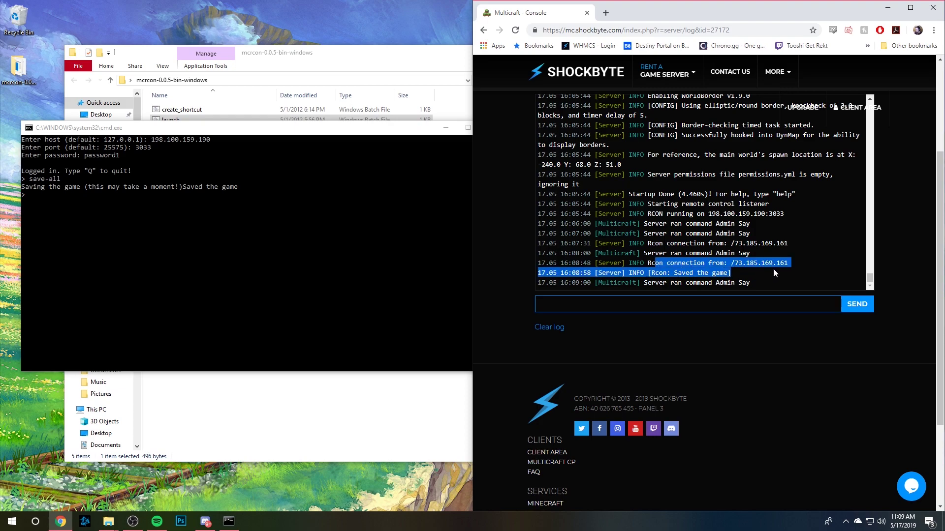
click(764, 289)
drag(764, 290, 655, 262)
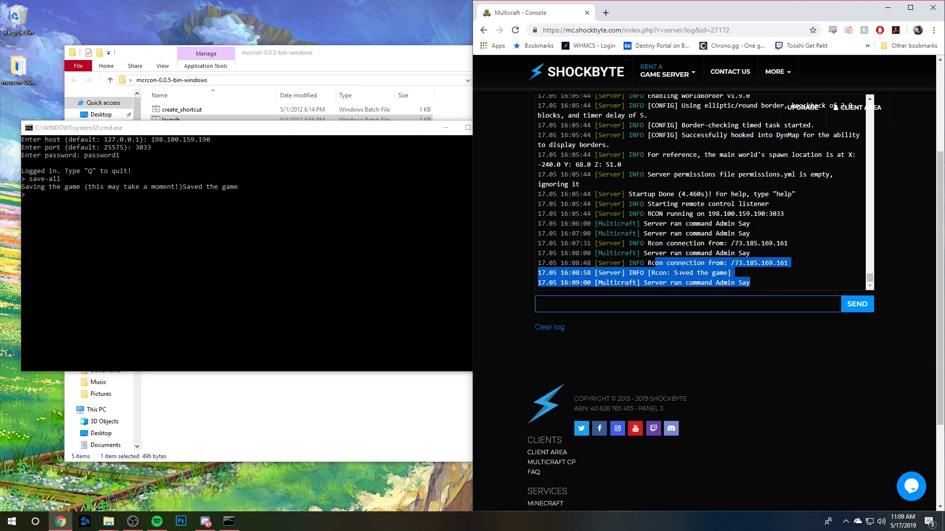
click(761, 291)
click(173, 205)
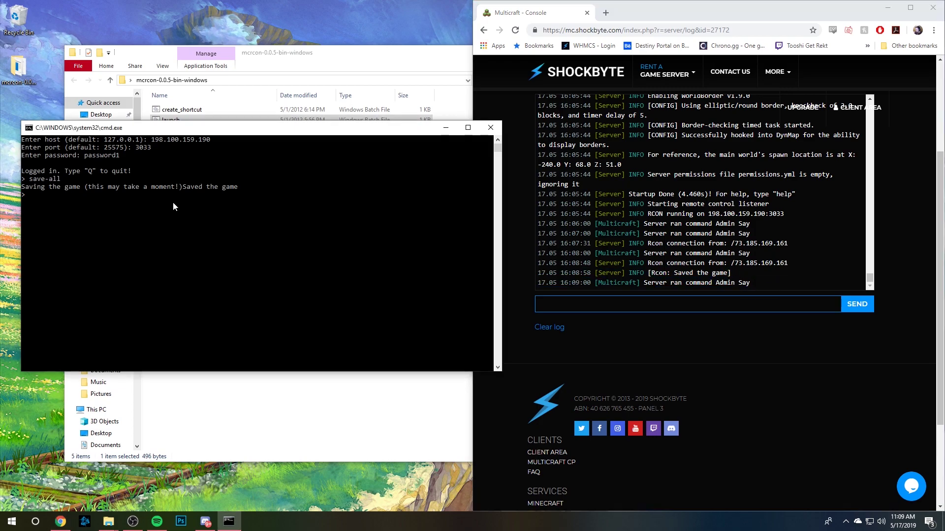